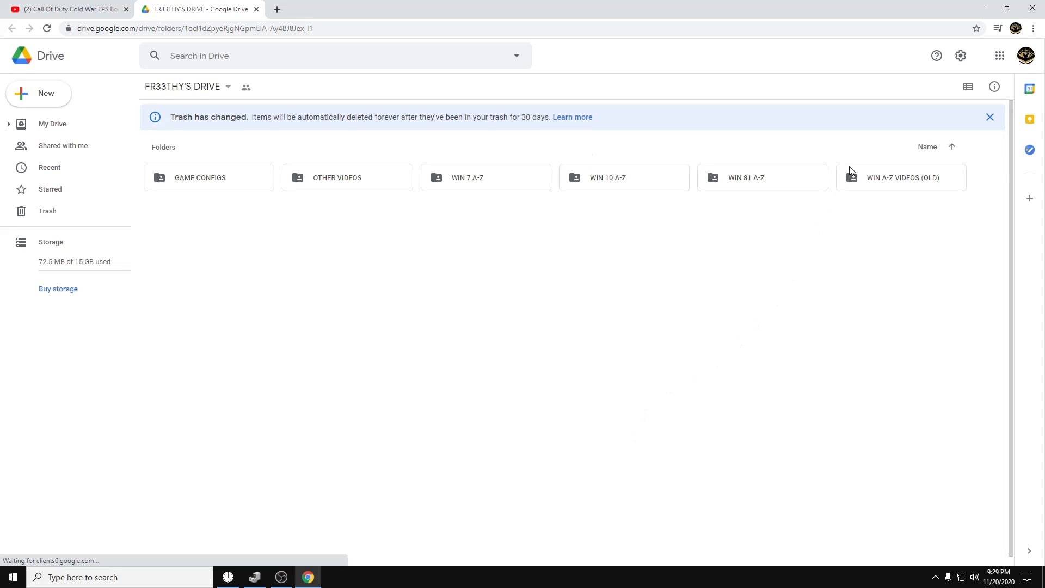
- Open the WIN A-Z VIDEOS (OLD) folder and open the Interrupt Affinity Policy Tool.7z file in it
double_click(911, 179)
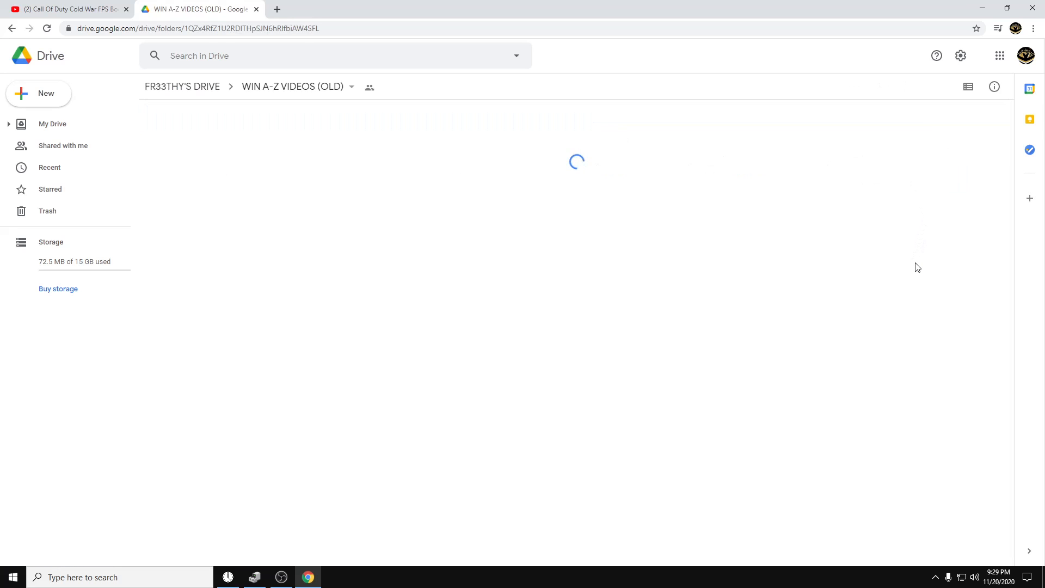
scroll(660, 312, "down", 3)
scroll(626, 305, "down", 5)
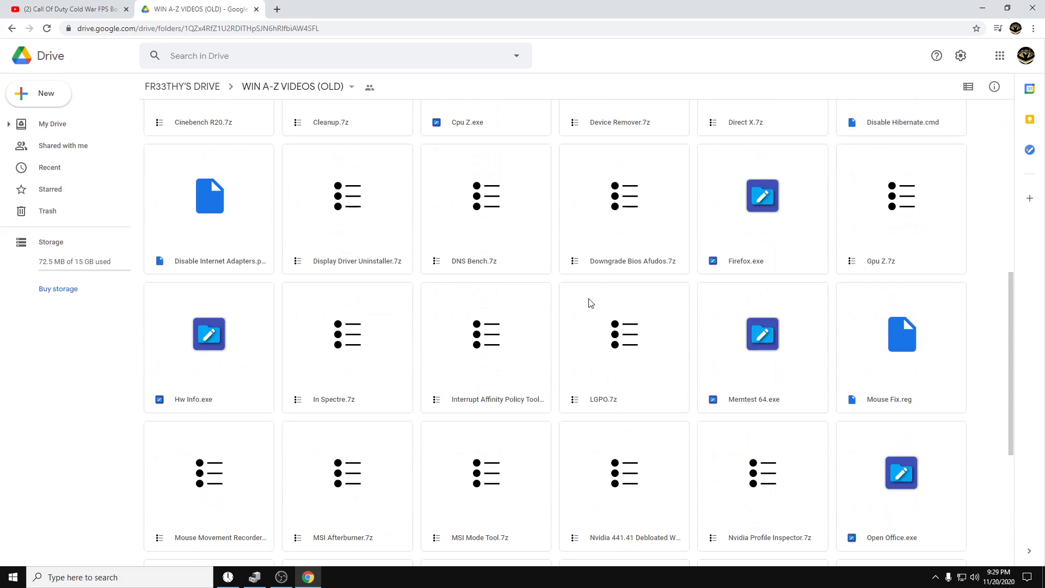
scroll(555, 281, "down", 4)
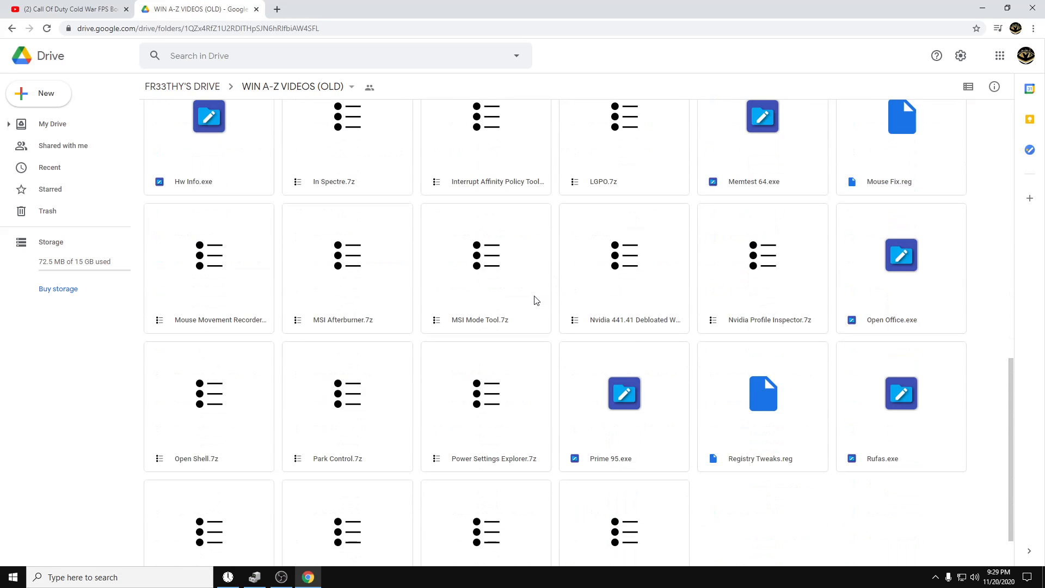
scroll(536, 299, "up", 2)
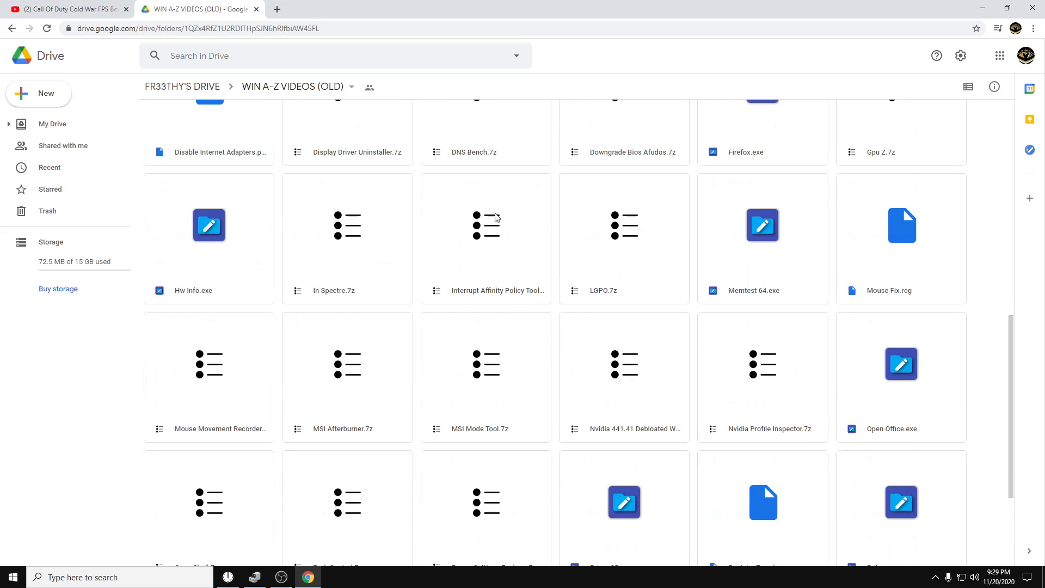
left_click(501, 261)
double_click(501, 260)
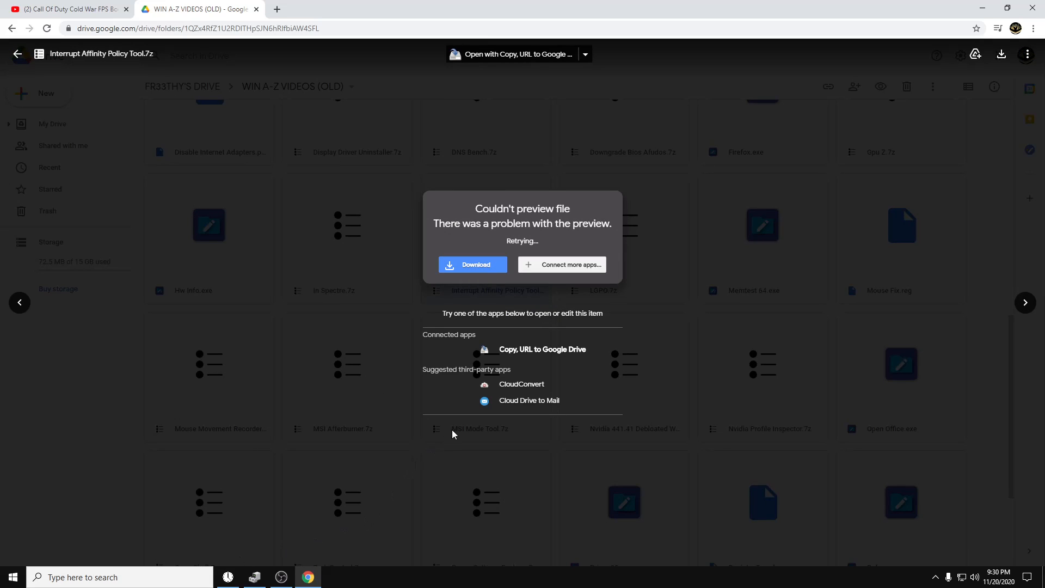
- Minimize the browser, launch the Interrupt Affinity Policy Tool from the desktop and move its window toward the middle of the screen
left_click(979, 13)
left_click_drag(517, 185, 496, 200)
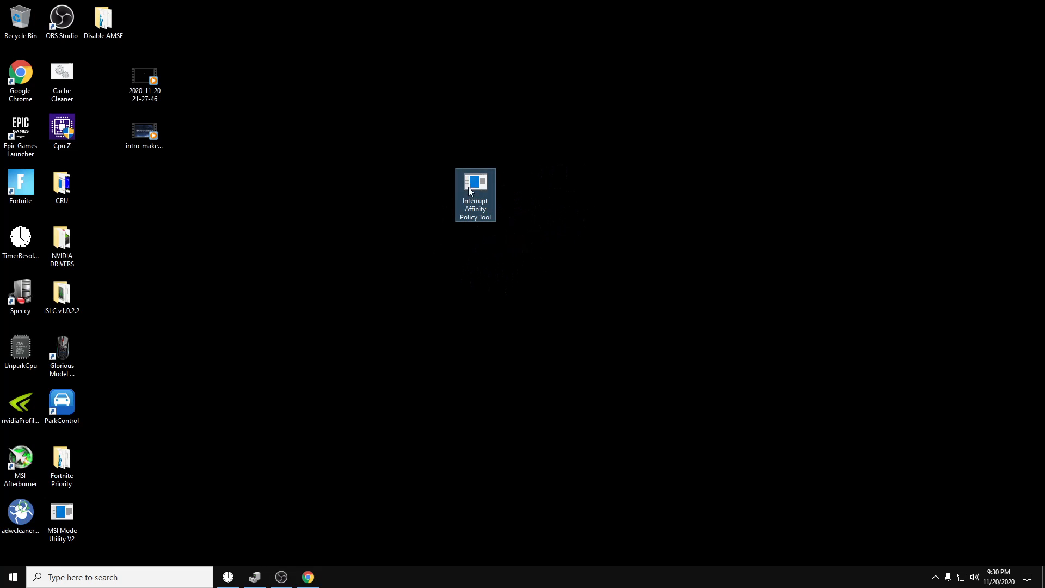
right_click(490, 190)
left_click(522, 210)
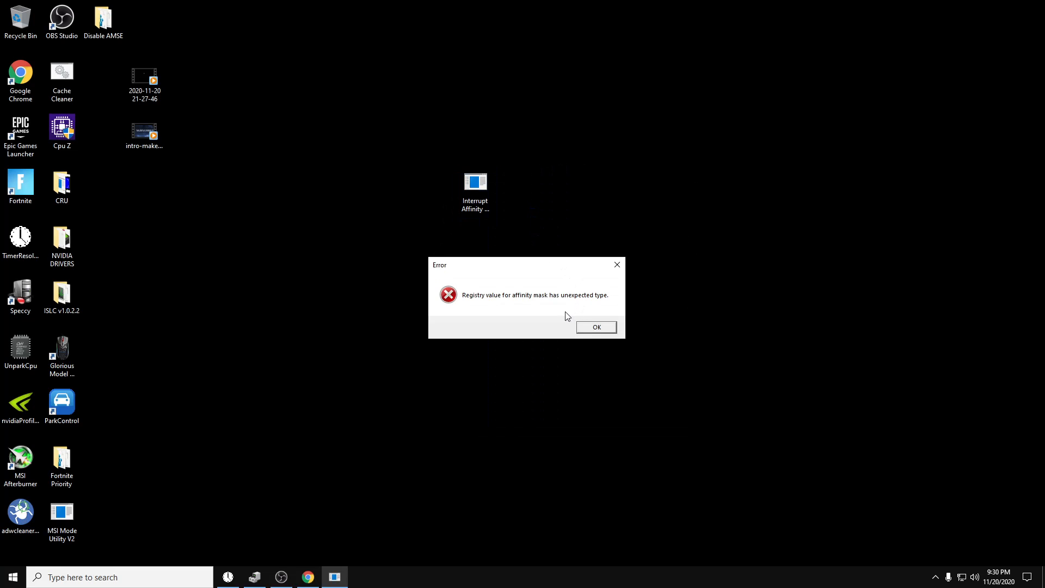
left_click(596, 326)
left_click_drag(145, 14, 419, 135)
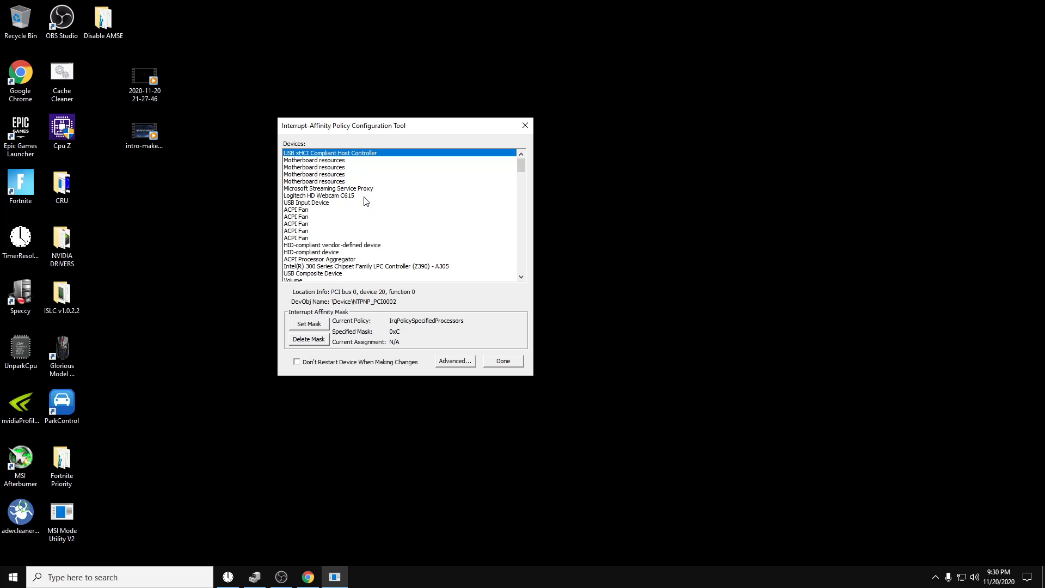
- Switch to Device Manager, check how the devices are arranged and locate the Intel(R) USB 3.1 eXtensible Host Controller
left_click(253, 578)
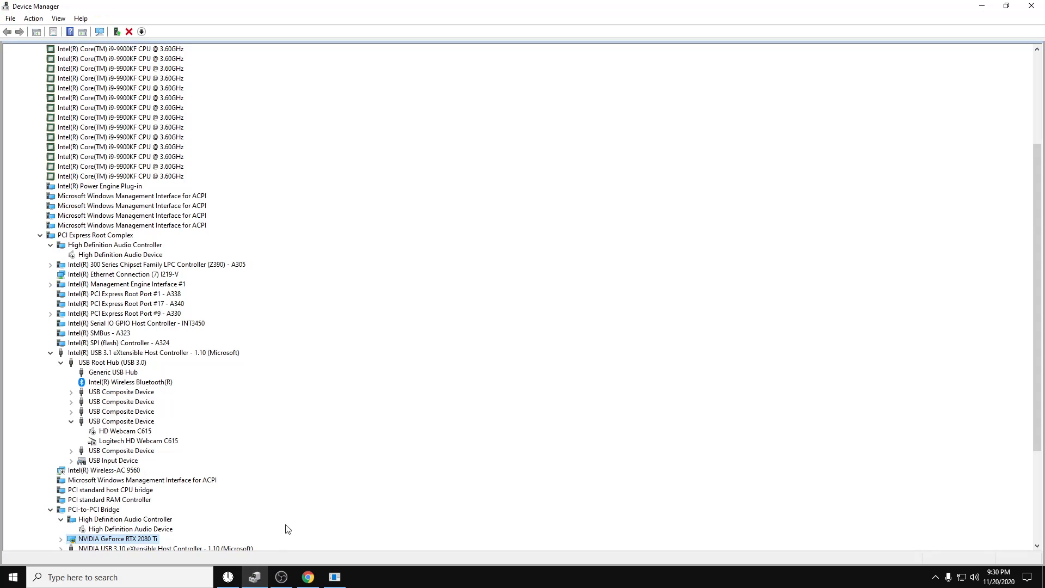
left_click(59, 19)
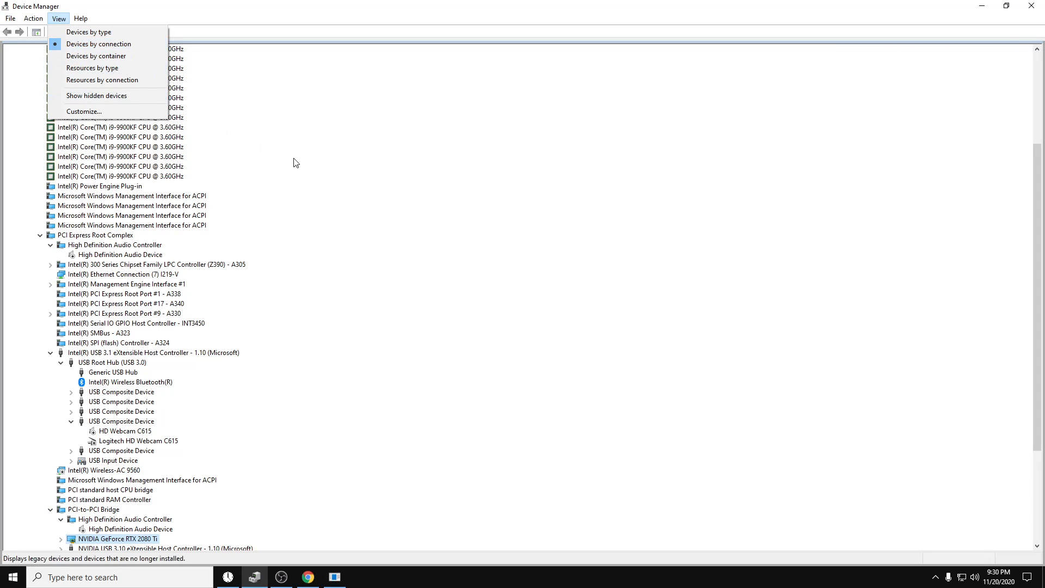
left_click(292, 185)
left_click(130, 354)
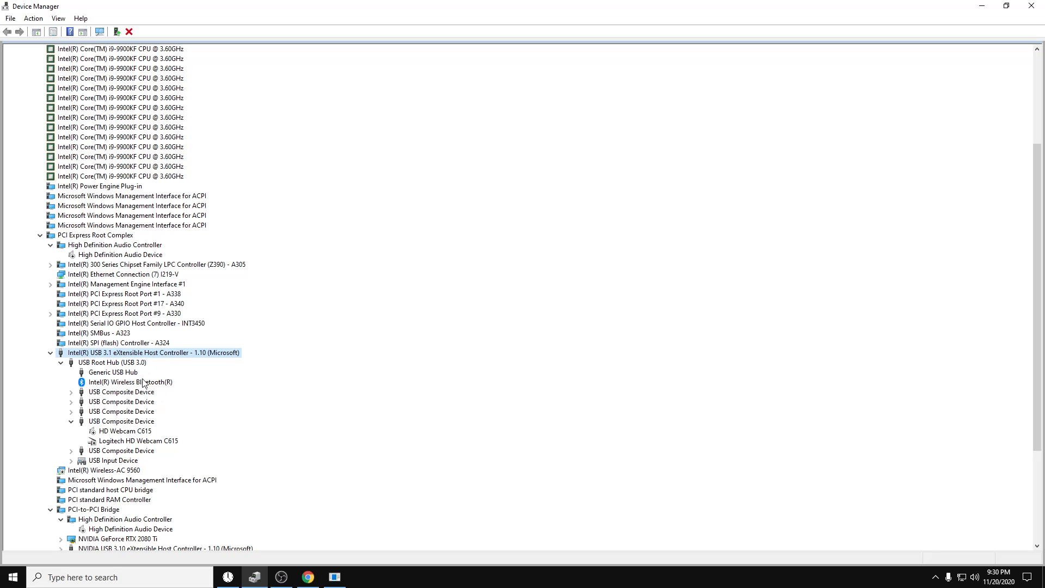
left_click(64, 363)
left_click(61, 363)
- Show the properties of the Intel(R) USB 3.1 eXtensible Host Controller beside the affinity tool, with Device Manager minimized
right_click(129, 356)
left_click(190, 403)
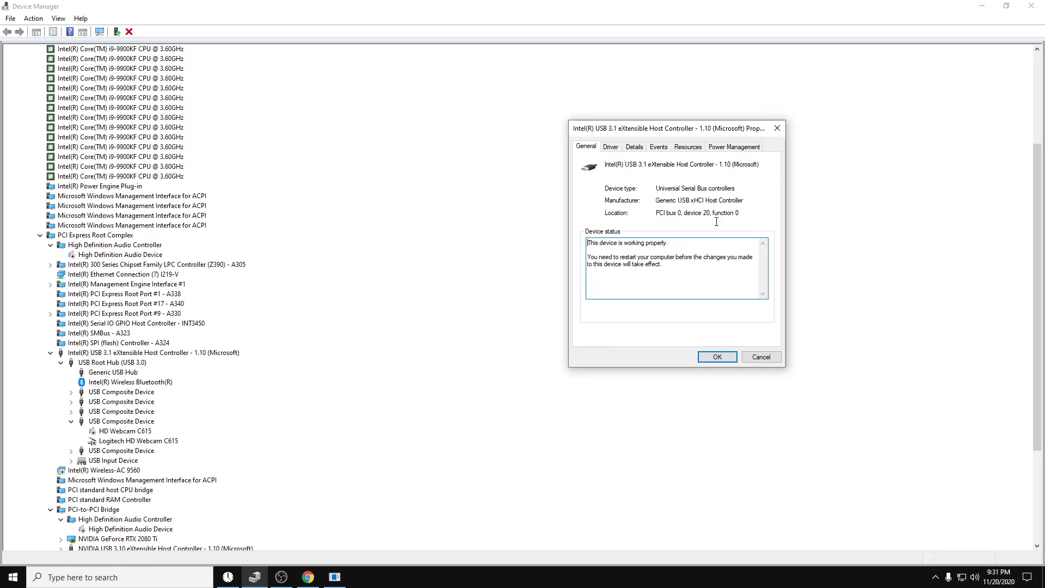
left_click(981, 7)
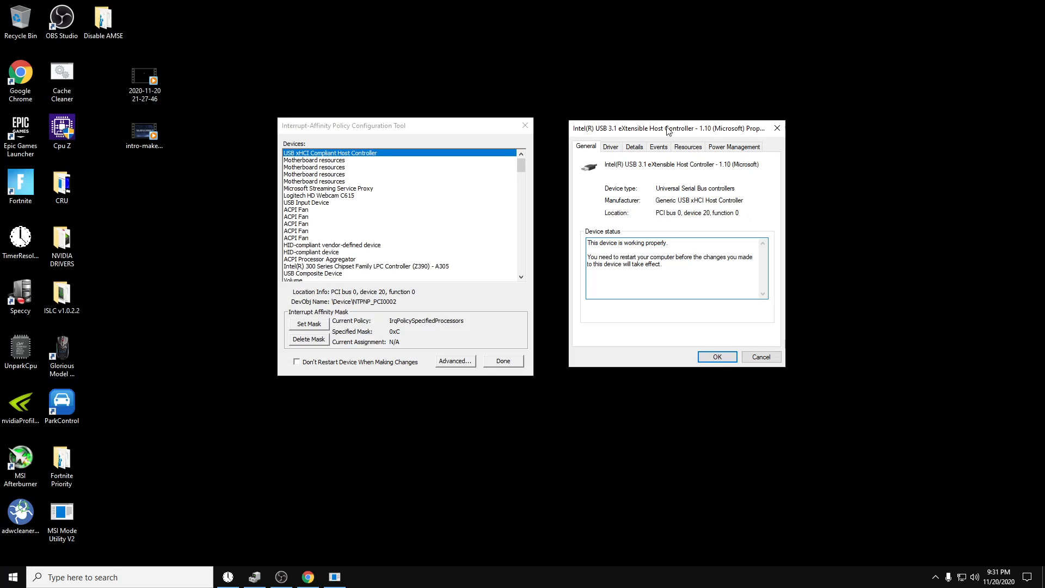
left_click_drag(682, 131, 656, 140)
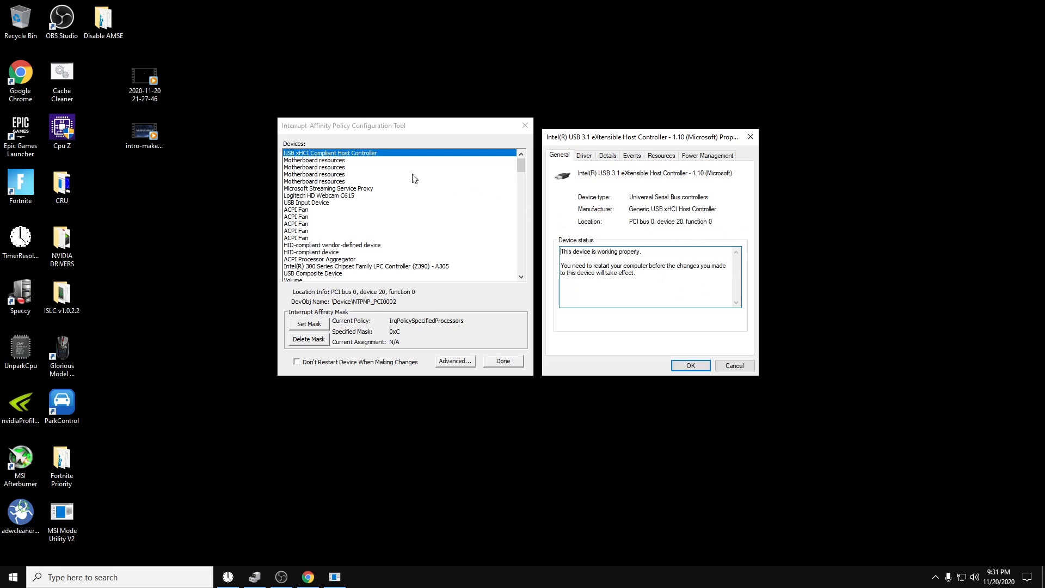
- Review the USB xHCI Compliant Host Controller's processor affinity mask and the CPU's logical processor count in Task Manager, without changing the mask
left_click(310, 325)
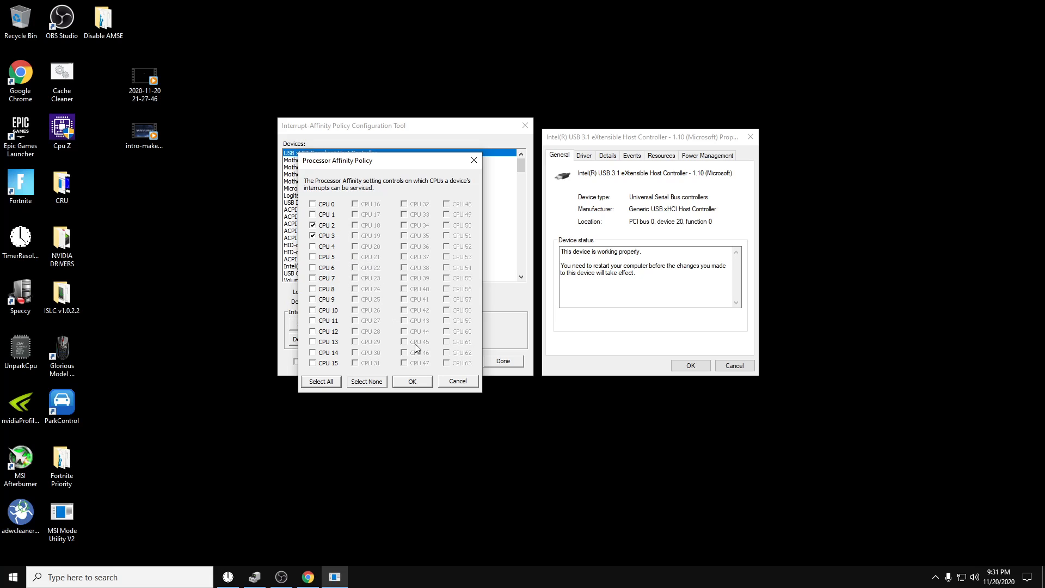
right_click(507, 569)
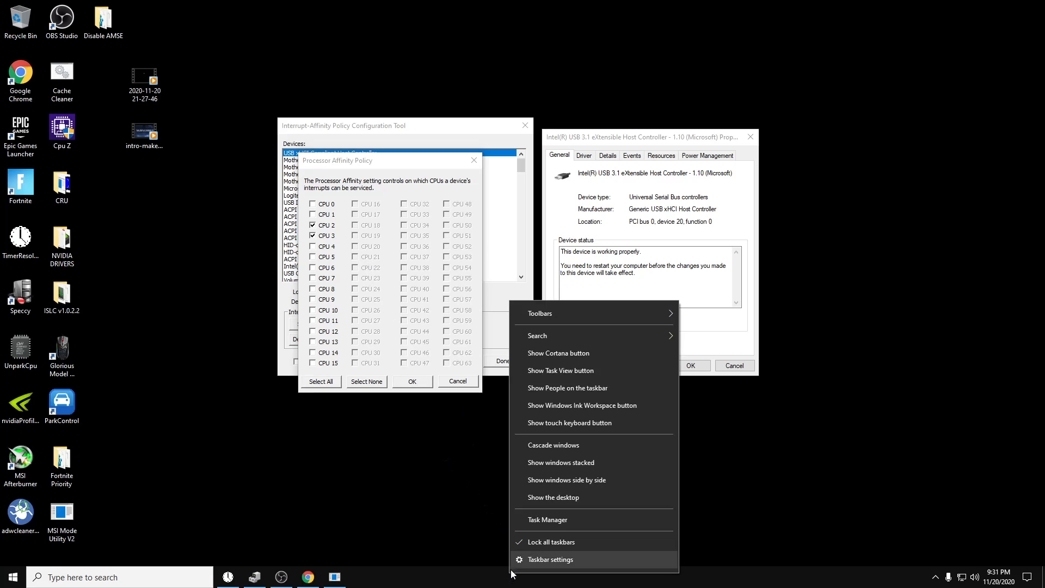
left_click(554, 519)
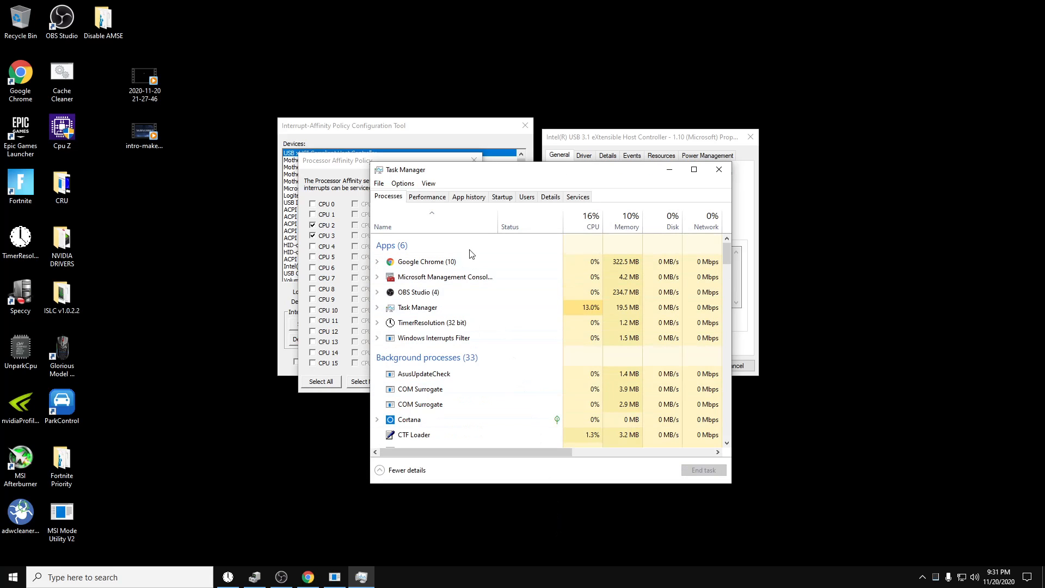
left_click(432, 199)
left_click(428, 225)
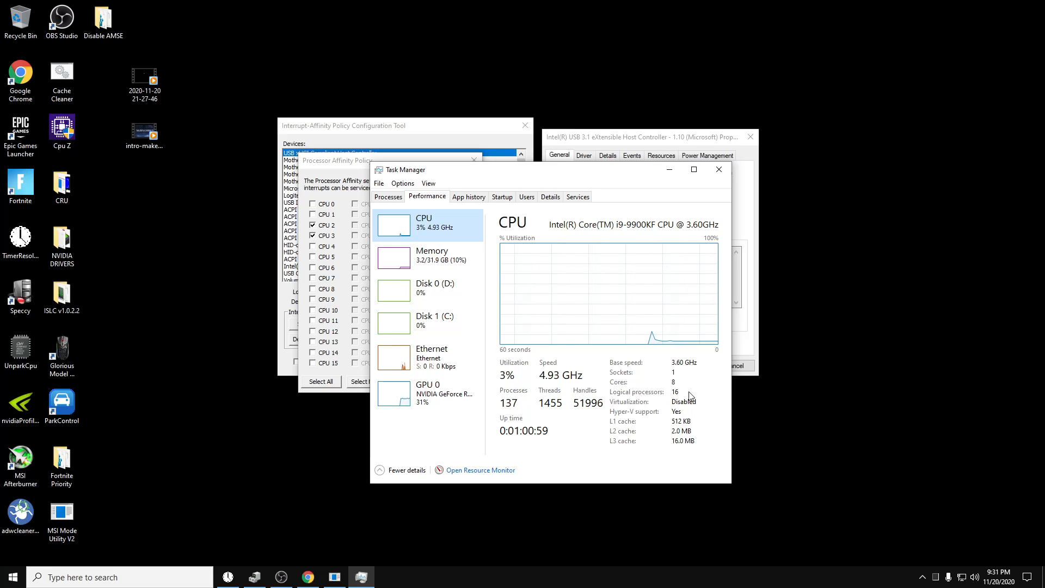
left_click(718, 172)
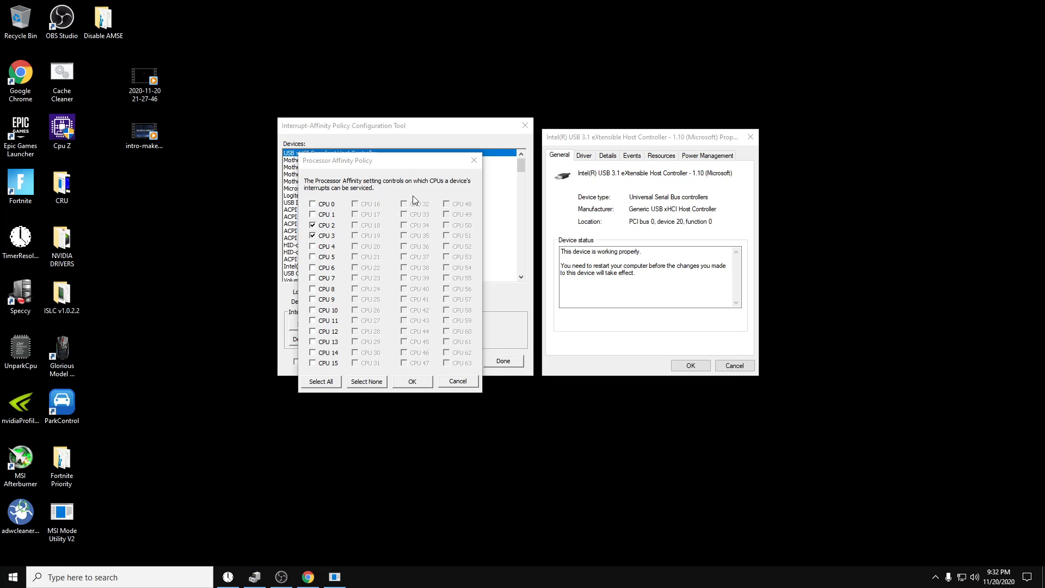
left_click_drag(402, 162, 418, 143)
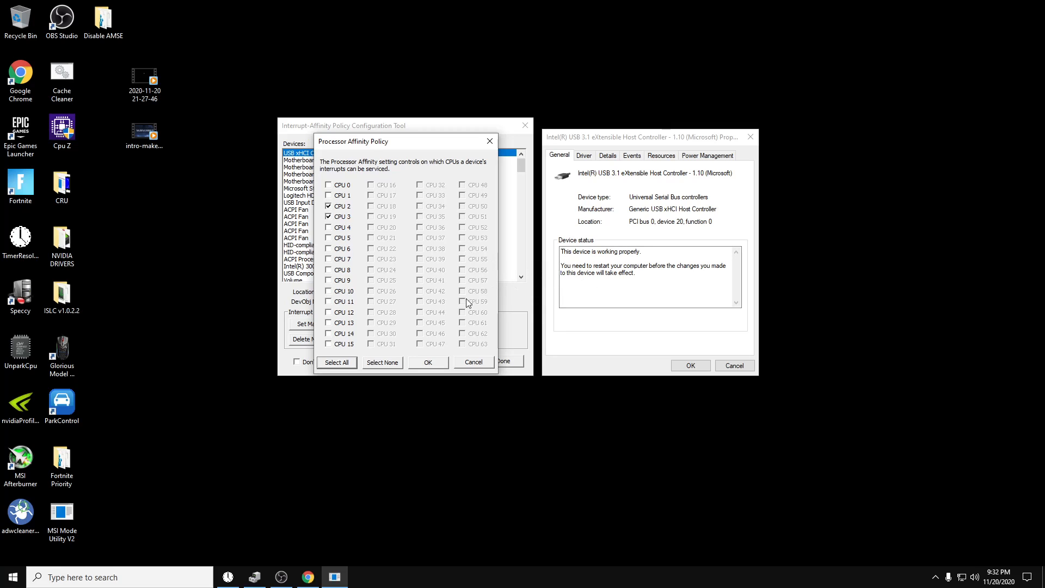
left_click(481, 362)
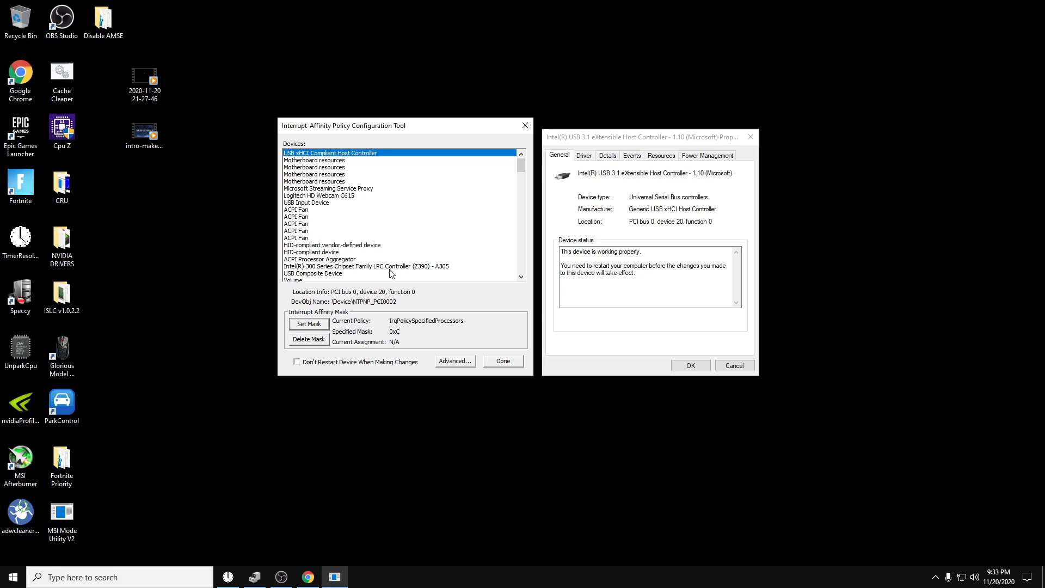
- Select the NVIDIA GeForce RTX 2080 Ti in the affinity tool and close the USB controller's properties without restarting the computer
left_click(350, 246)
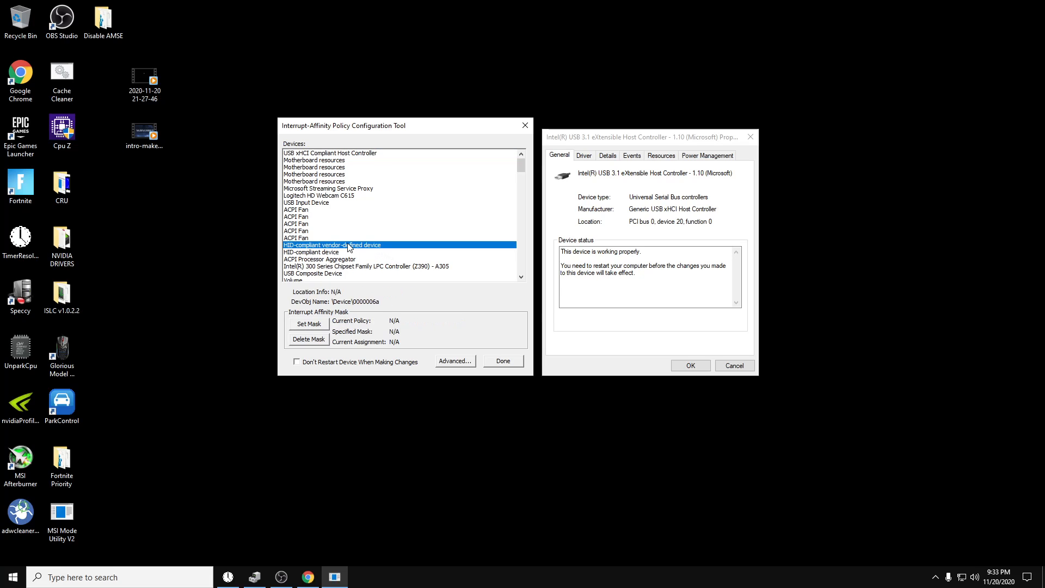
key("n")
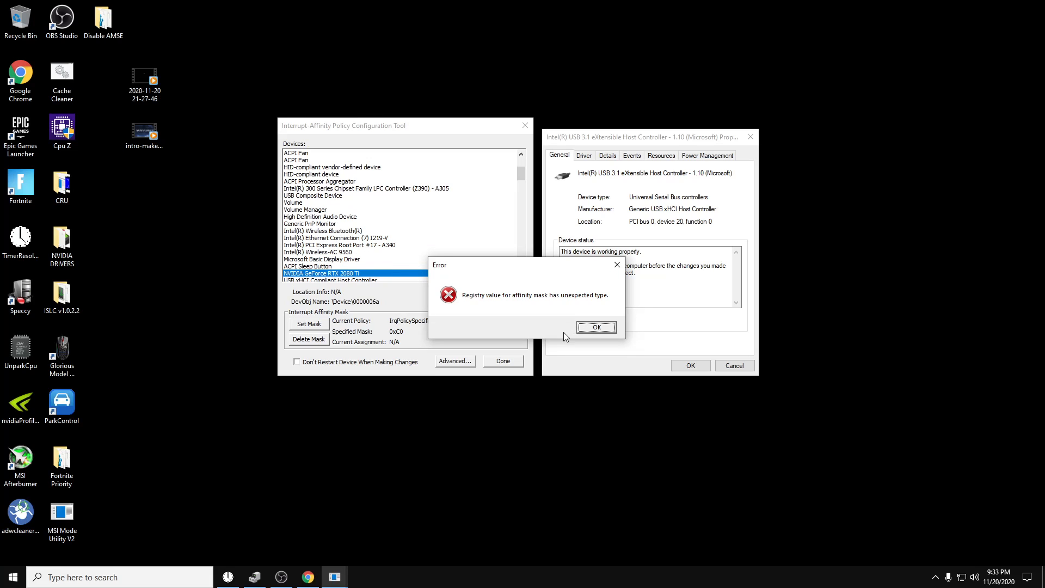
left_click(597, 327)
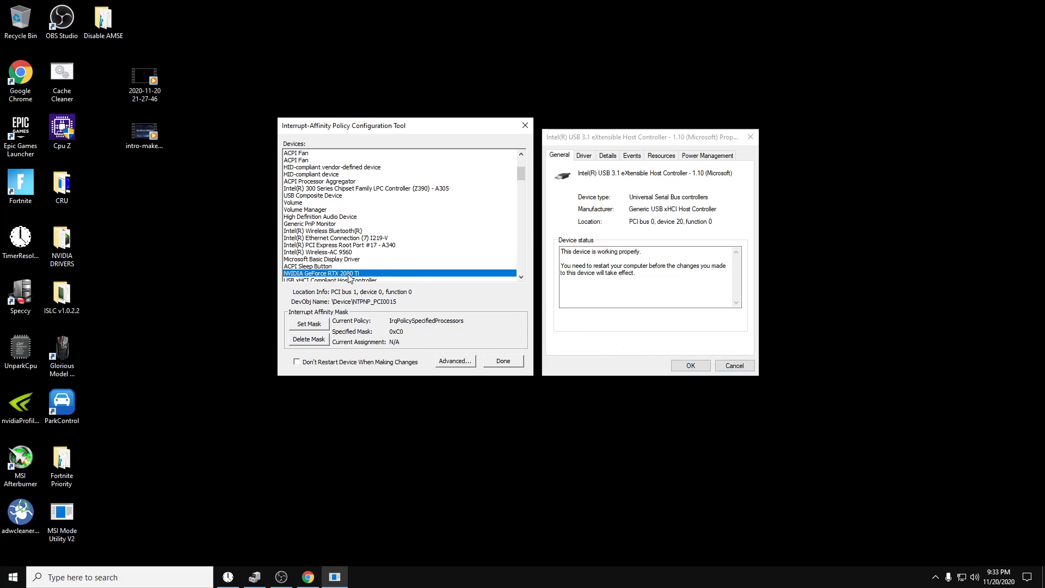
left_click(730, 368)
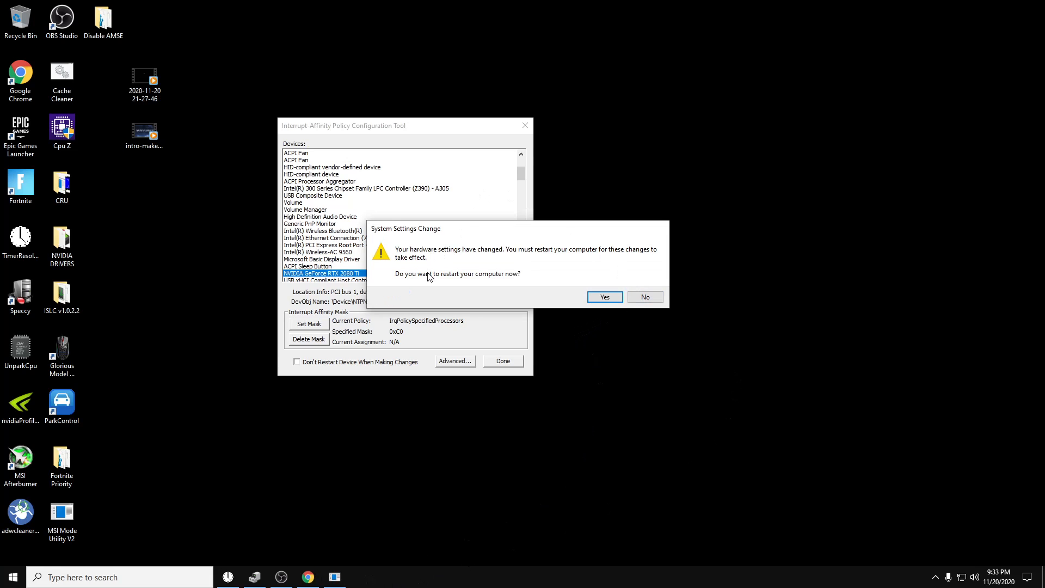
left_click(660, 297)
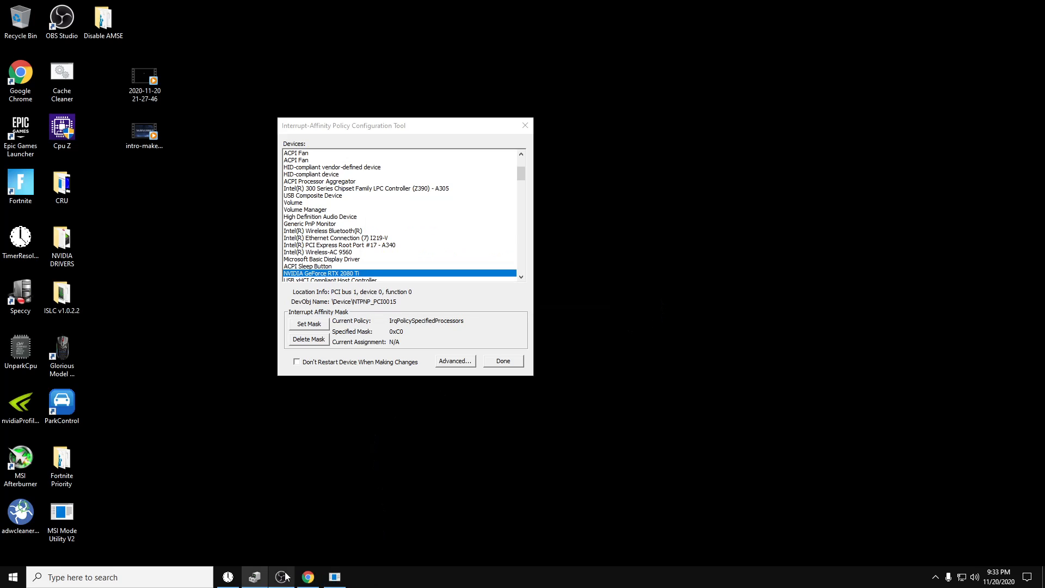
- Show the NVIDIA GeForce RTX 2080 Ti properties from Device Manager beside the affinity tool, with Device Manager minimized
left_click(255, 576)
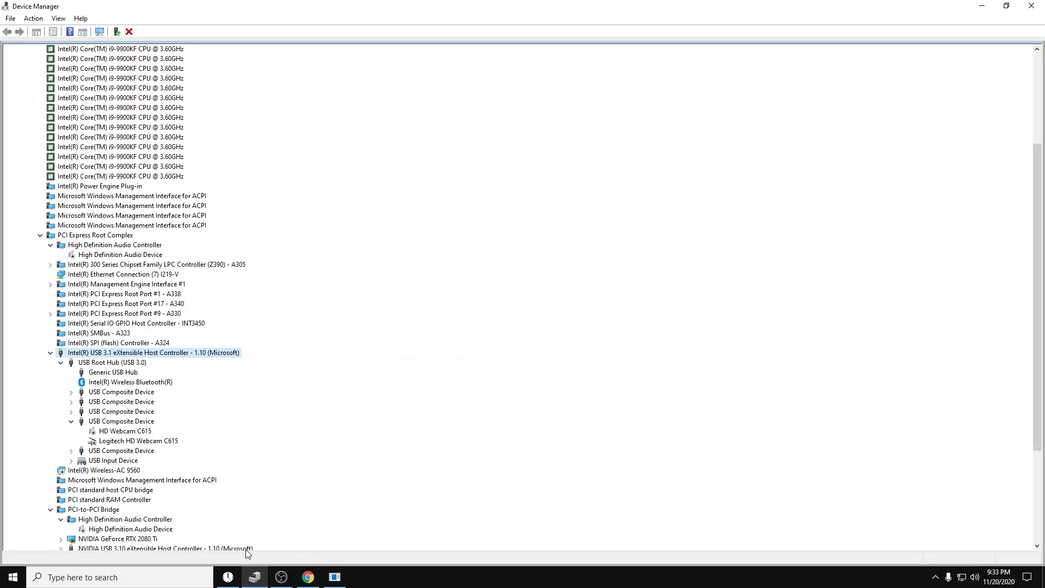
scroll(246, 394, "down", 2)
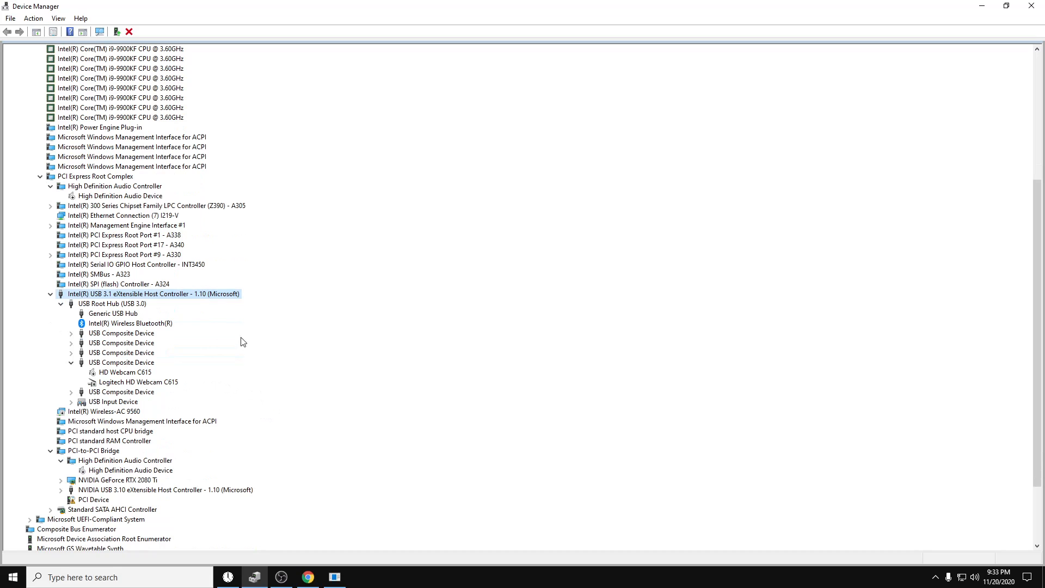
right_click(132, 480)
left_click(157, 542)
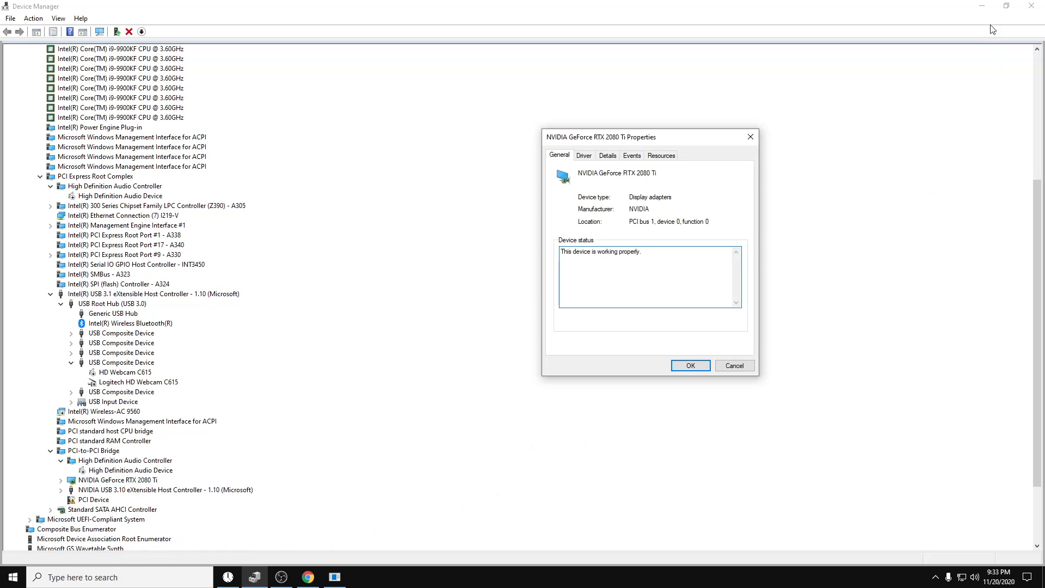
left_click(981, 6)
left_click_drag(655, 141, 656, 134)
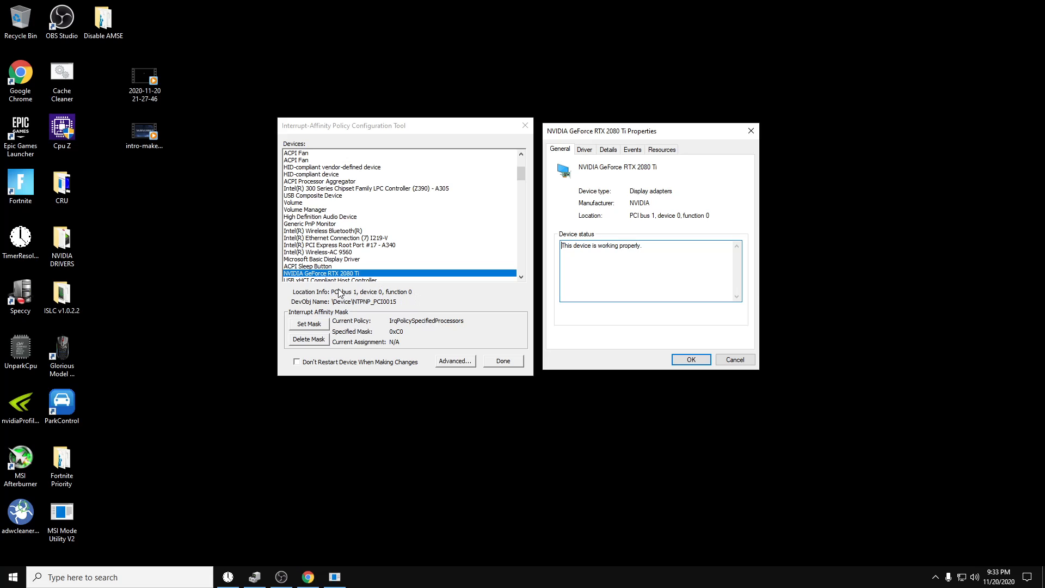
- Review the graphics card's processor affinity mask without changing it, and close the affinity tool and the card's properties
left_click(318, 324)
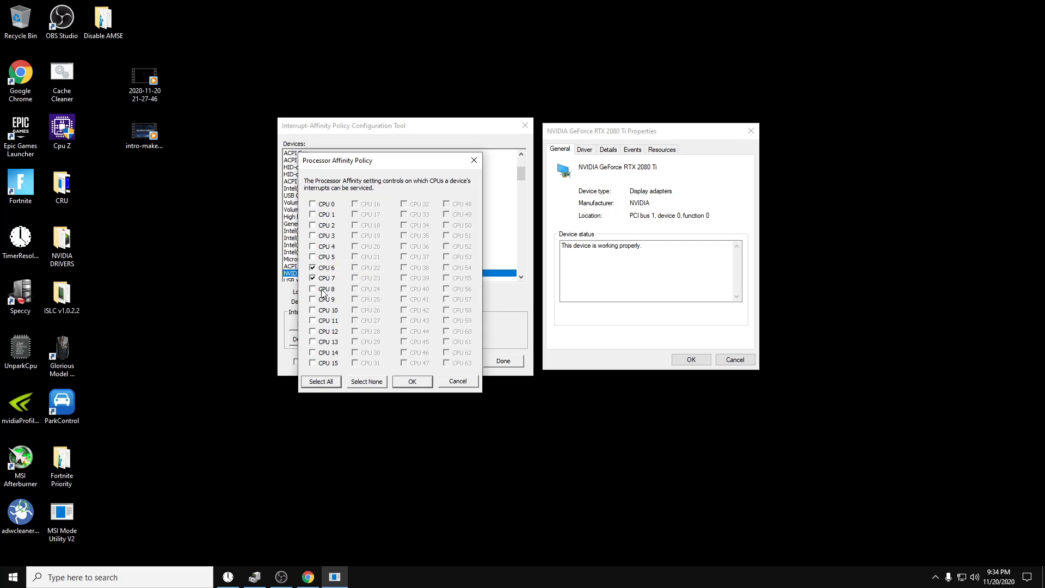
left_click(466, 380)
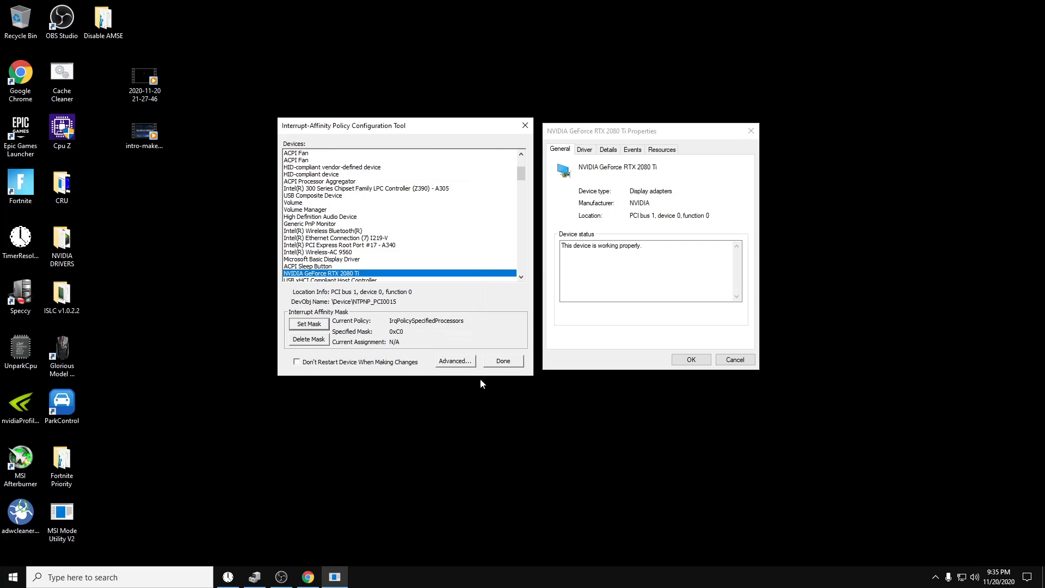
left_click(514, 363)
left_click(735, 362)
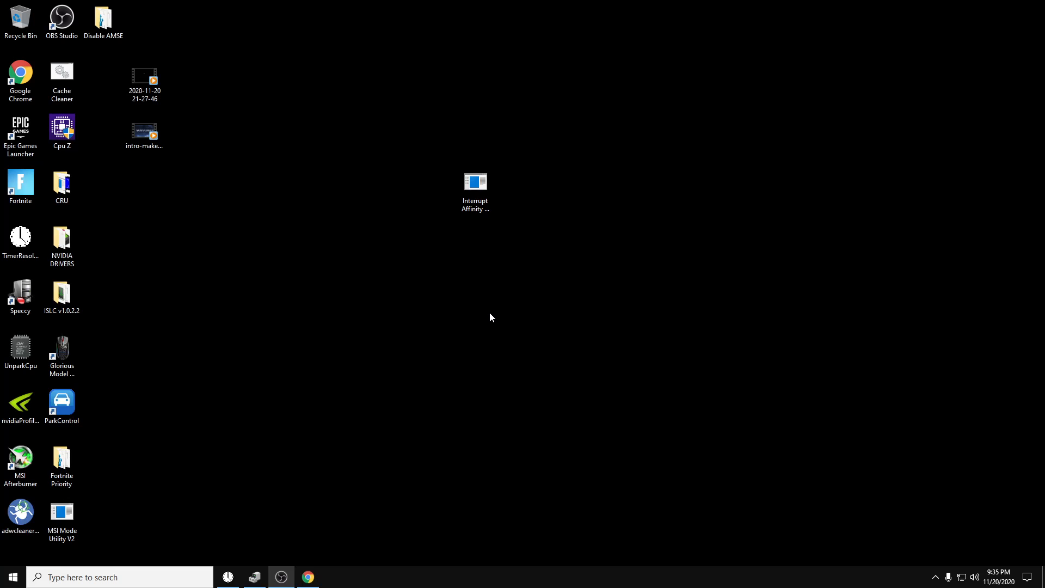
left_click(462, 249)
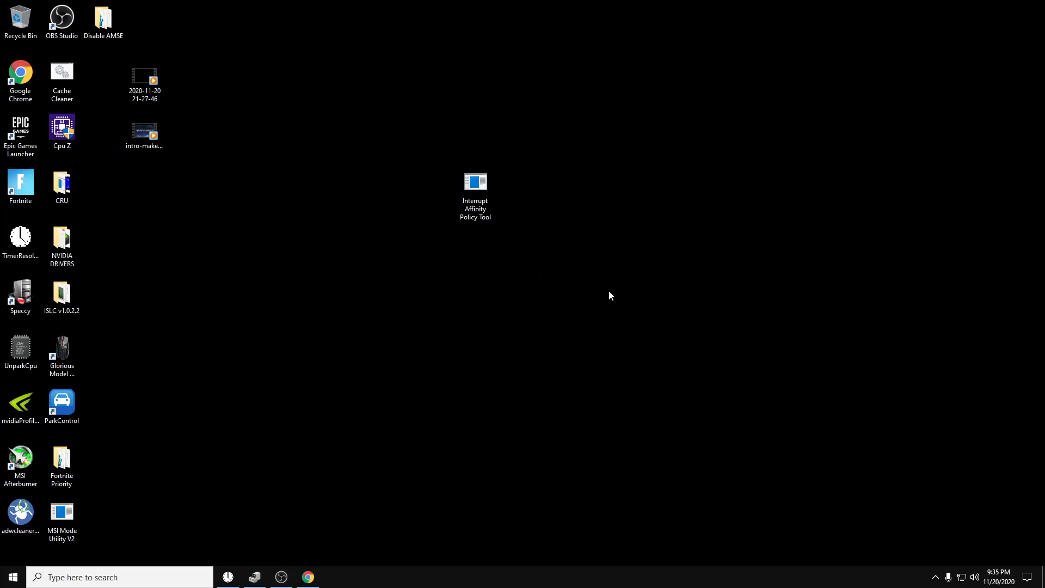